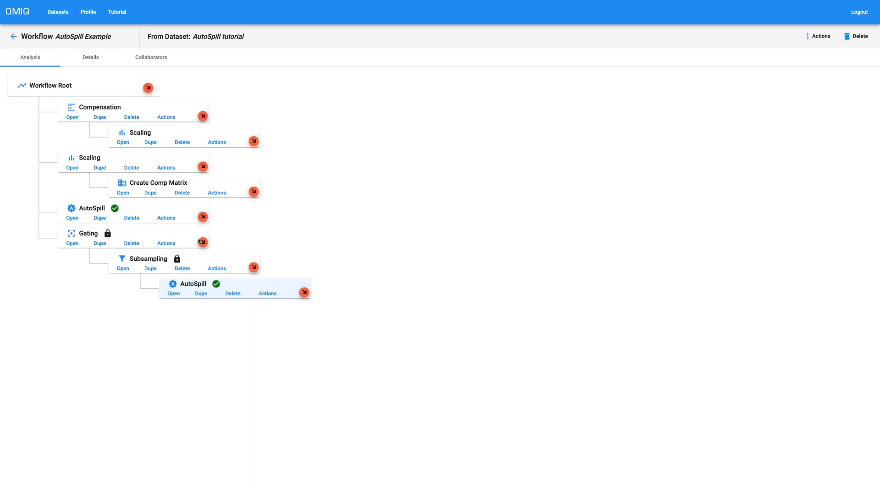
- Open the results of the AutoSpill task directly under the workflow root and download the autospill_spillover.csv file
left_click_drag(79, 208, 104, 209)
left_click(73, 217)
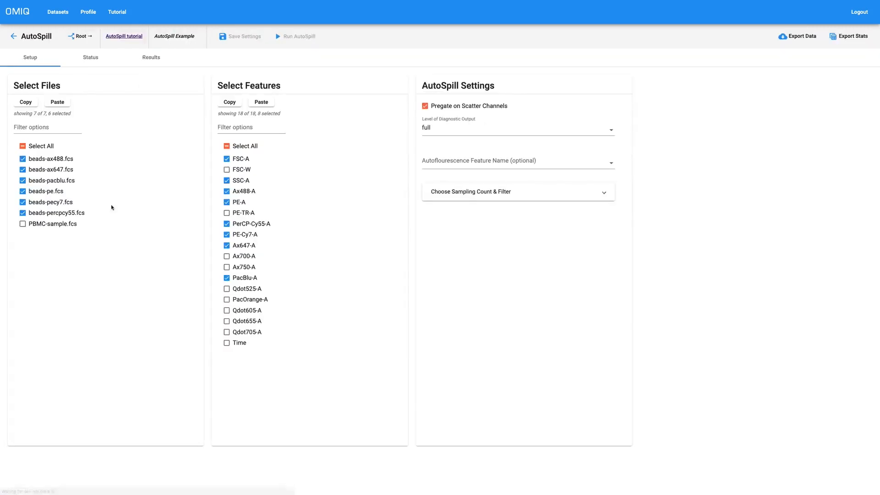
left_click(103, 67)
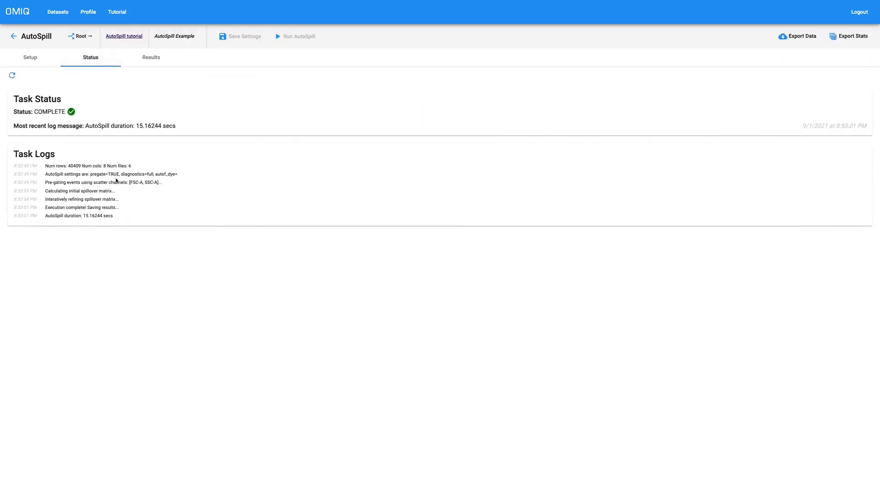
left_click(147, 64)
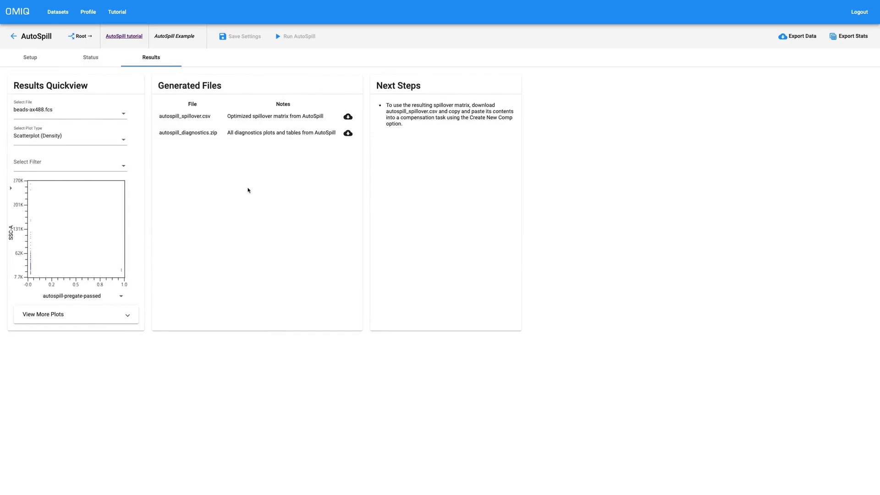
left_click_drag(184, 116, 226, 136)
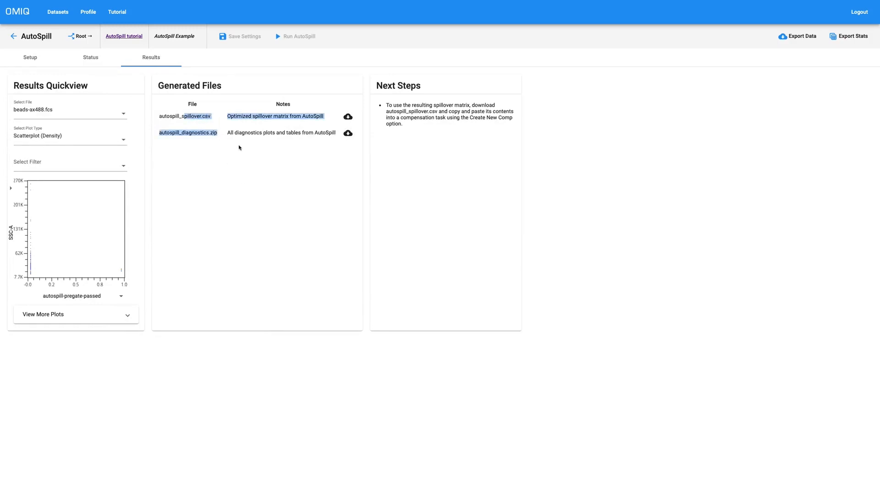
left_click(240, 147)
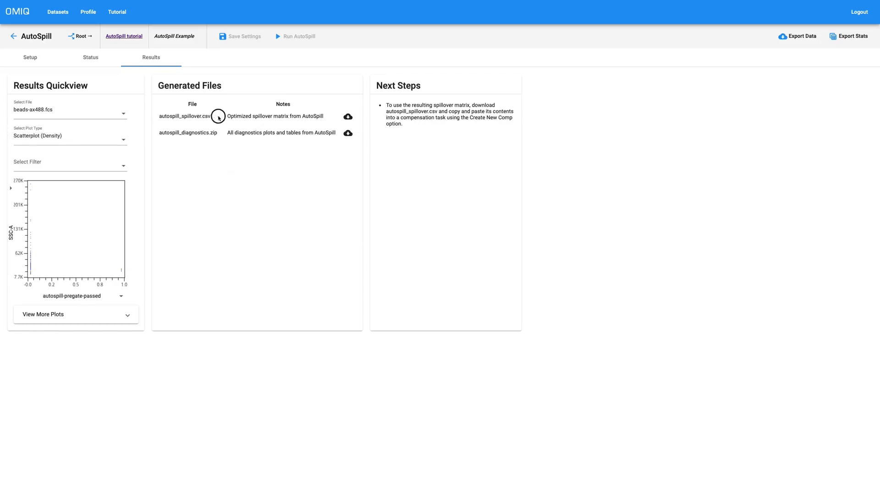
left_click_drag(237, 116, 290, 116)
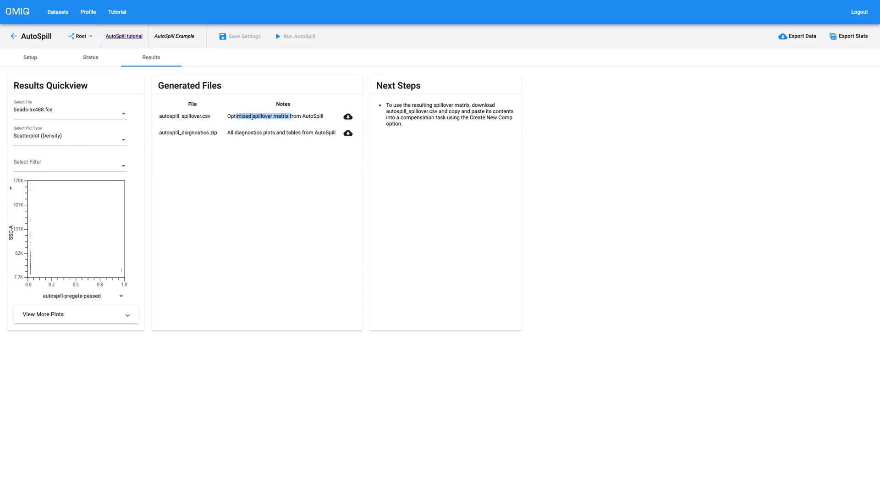
left_click(348, 118)
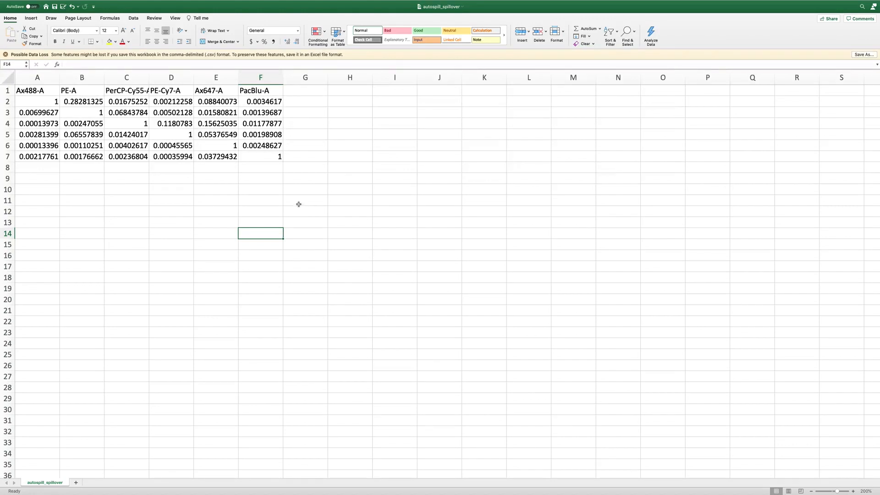
- Copy the full spillover matrix with its header row, A1:F7, from the autospill_spillover spreadsheet and return to OMIQ
left_click_drag(46, 90, 248, 157)
key("super+c")
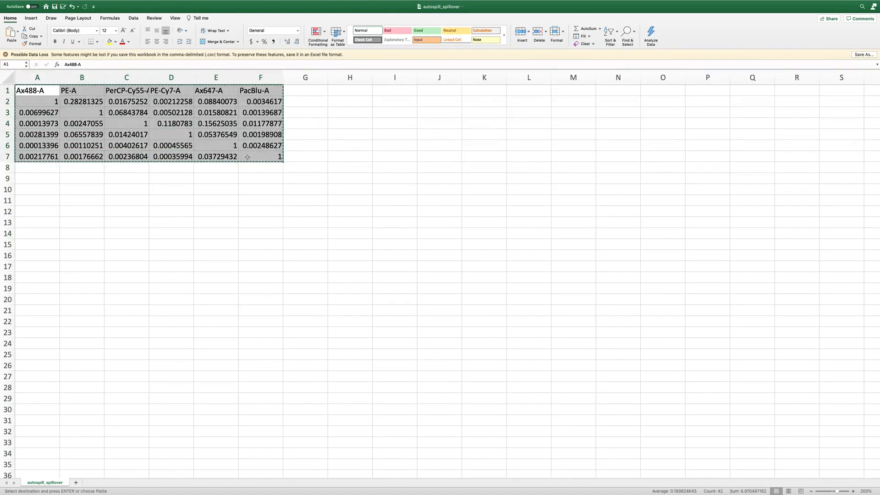
key("ctrl+Left")
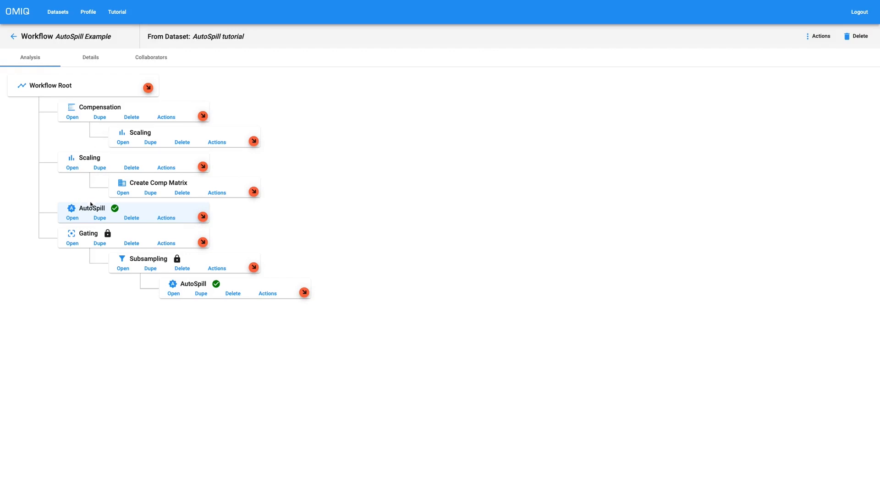
left_click(203, 216)
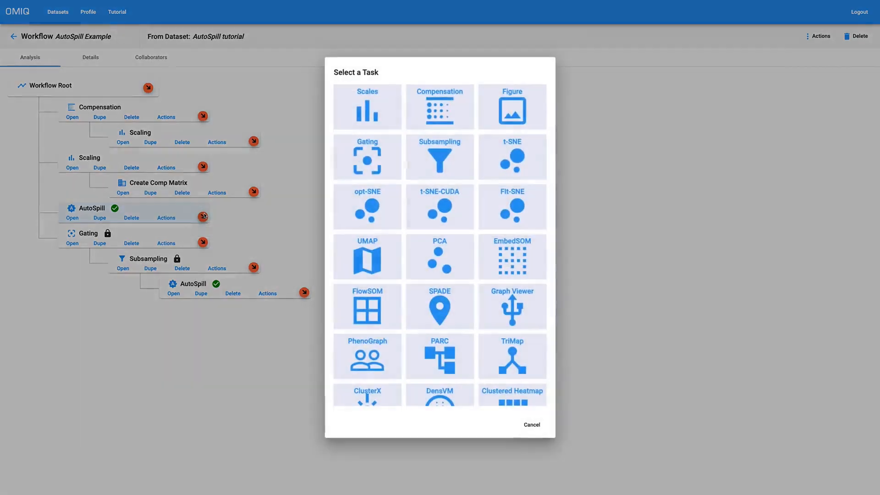
left_click(433, 104)
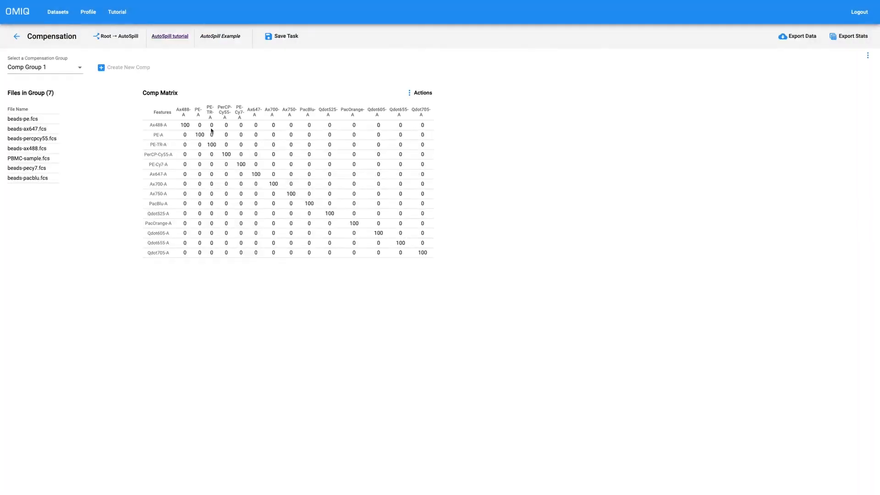
left_click(17, 37)
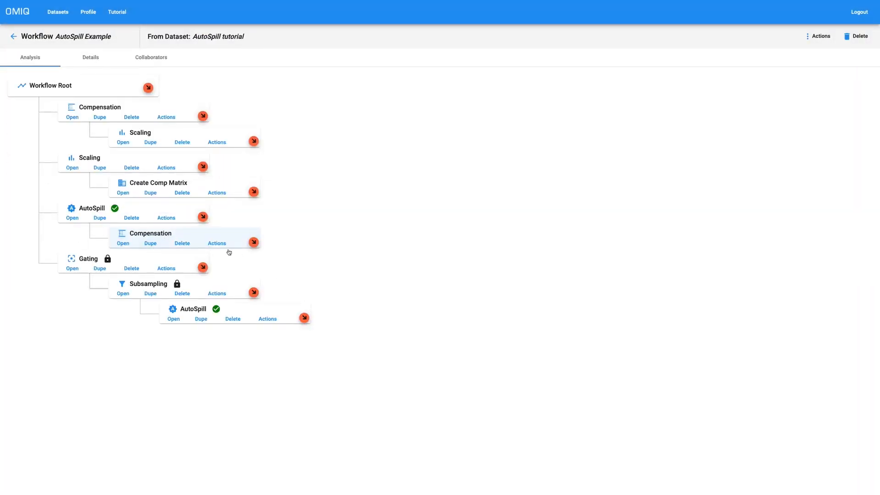
left_click(183, 244)
left_click(531, 271)
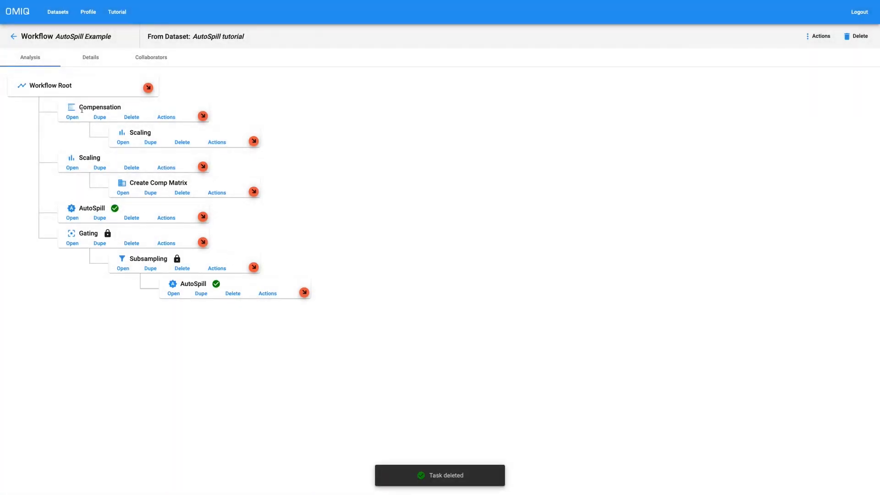
- Paste the copied spillover matrix into the existing Compensation task under the workflow root, save the task and return to the workflow
left_click_drag(81, 110, 130, 110)
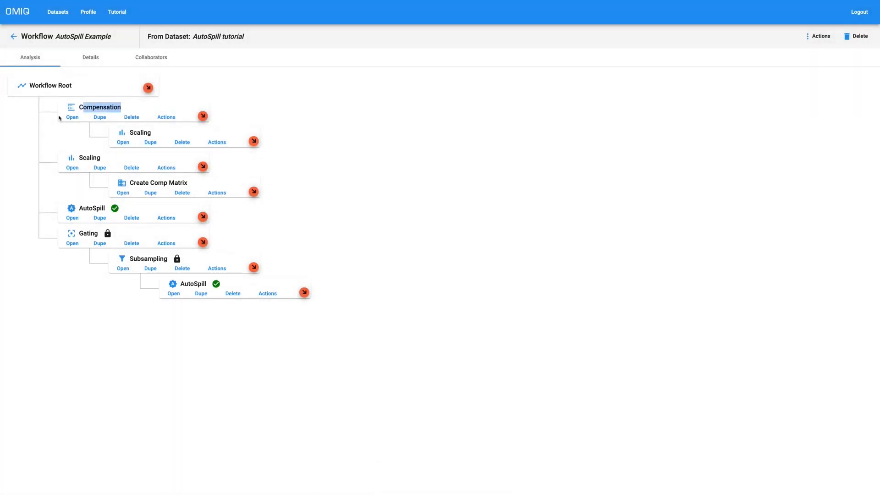
left_click(72, 117)
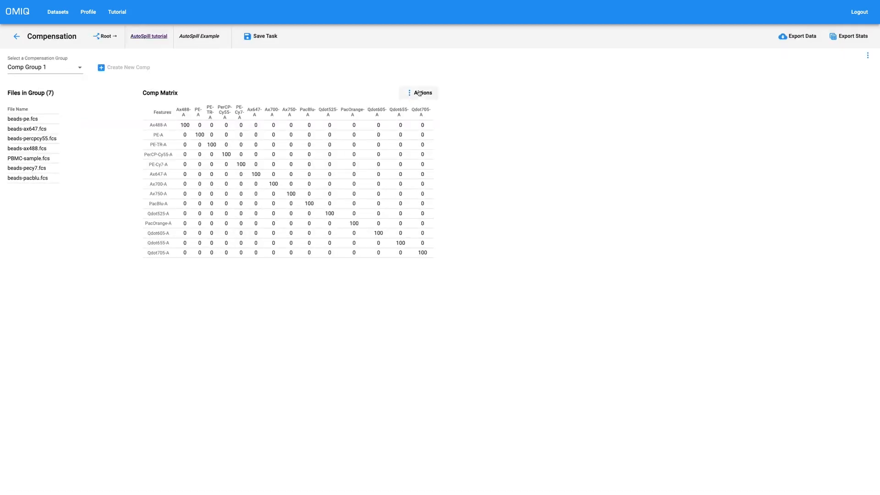
left_click(419, 93)
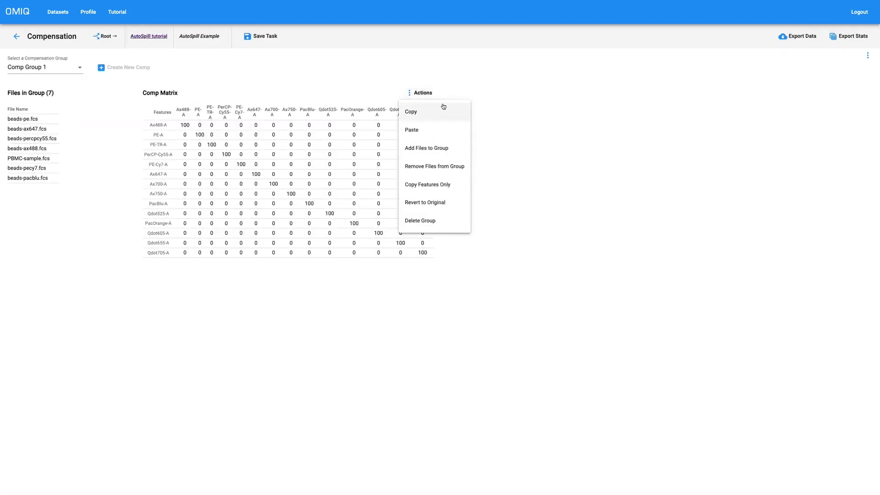
left_click(421, 132)
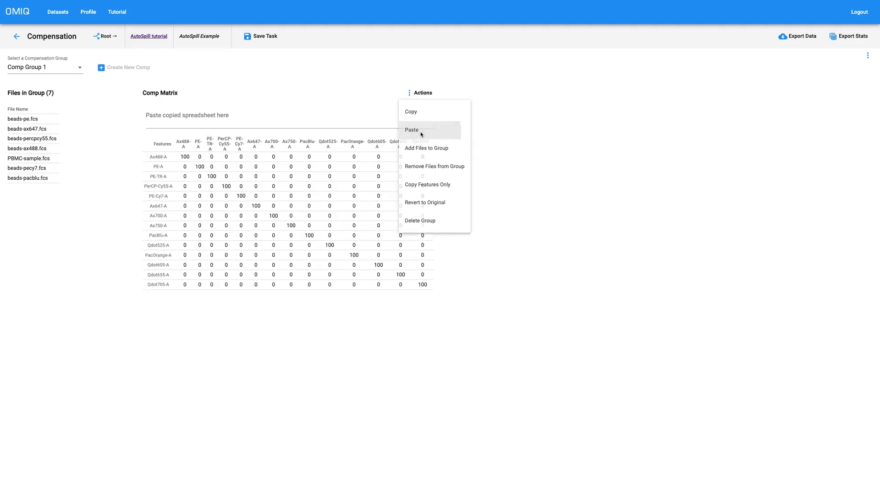
left_click(279, 119)
key("ctrl+v")
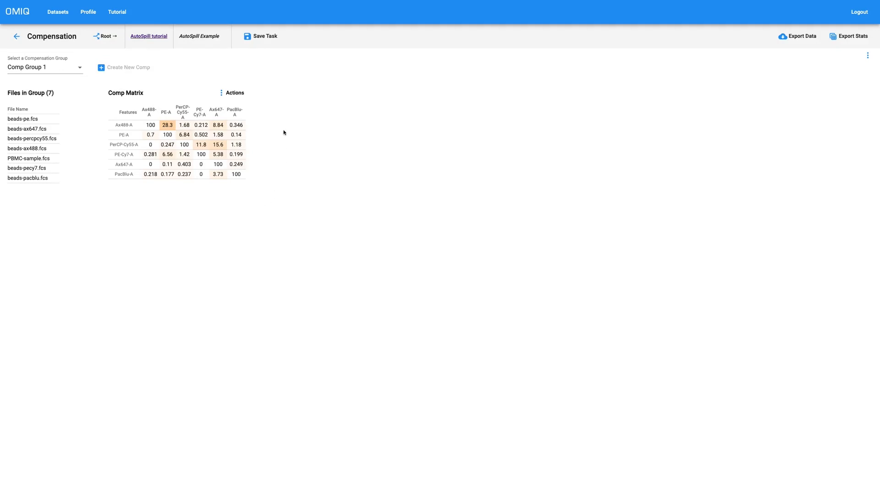
left_click(263, 38)
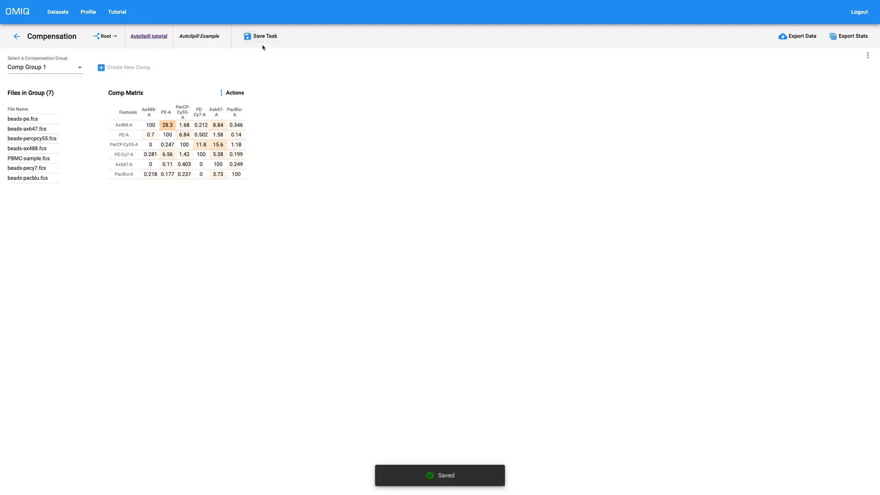
left_click(17, 38)
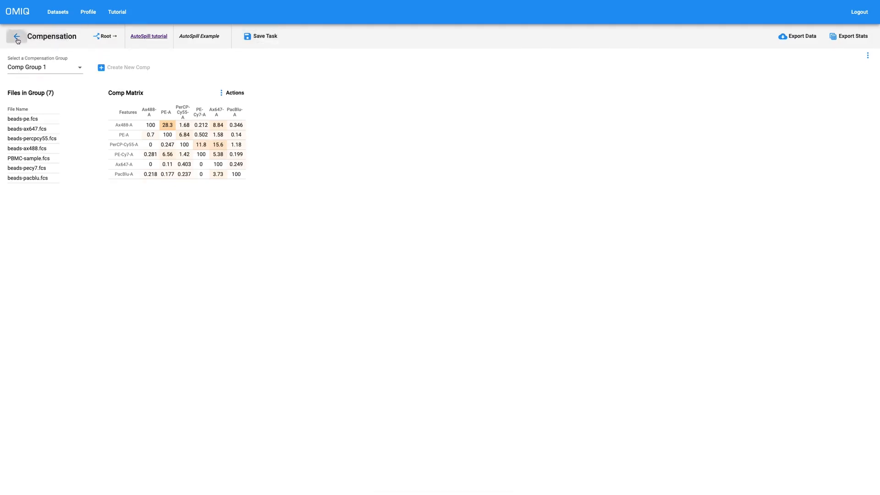
- Add a Figure task under the Scaling task that branches from Compensation
left_click_drag(131, 133, 151, 133)
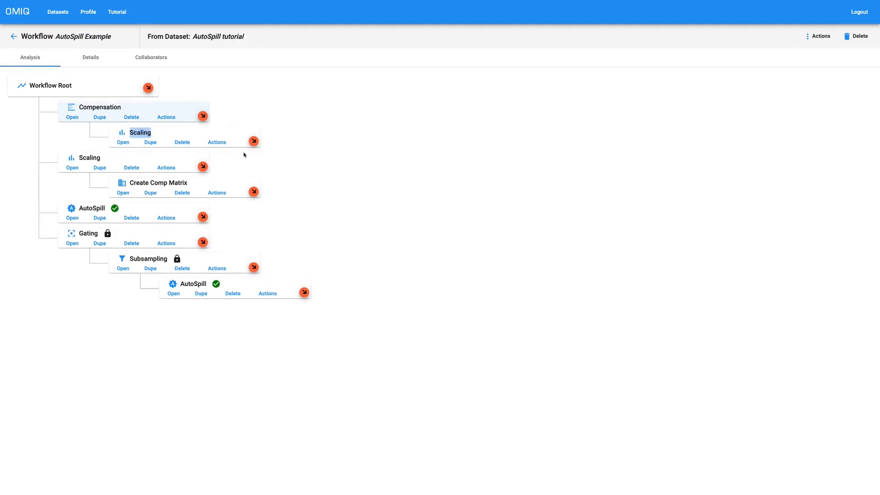
left_click(253, 142)
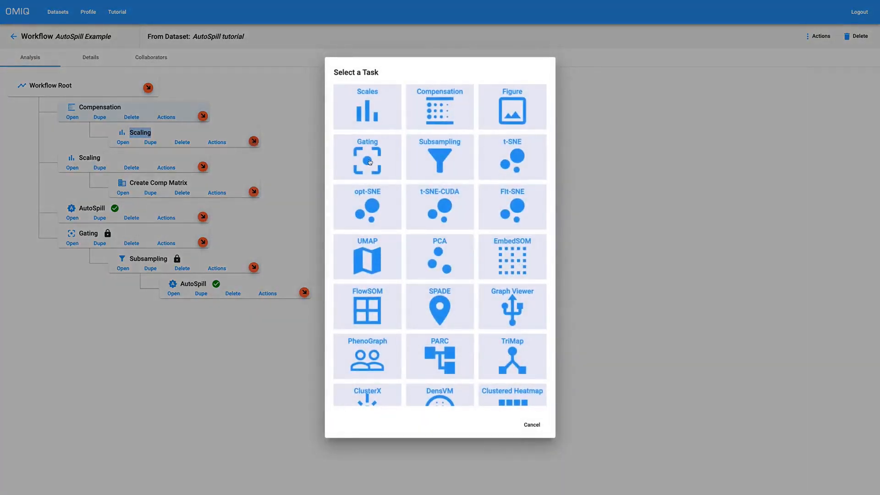
left_click(518, 109)
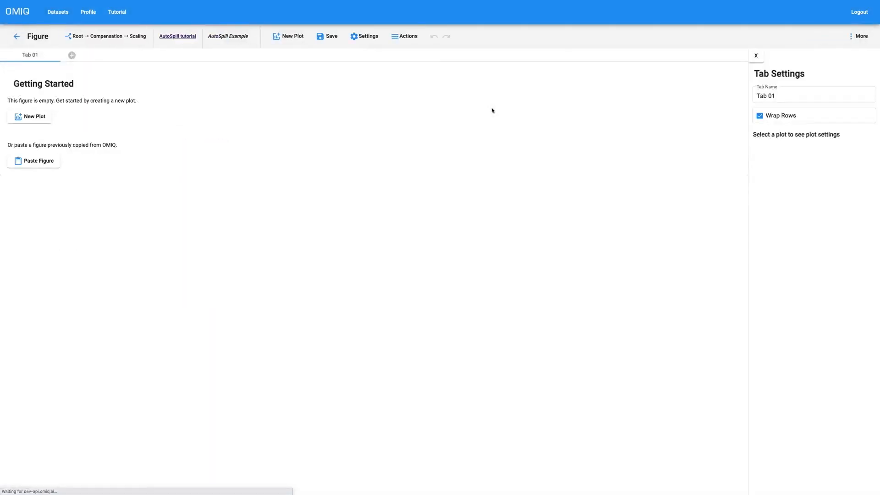
- Make NxN plots of the six features from the pasted feature list, without a histogram at the end of each row
left_click(405, 37)
mouse_move(434, 150)
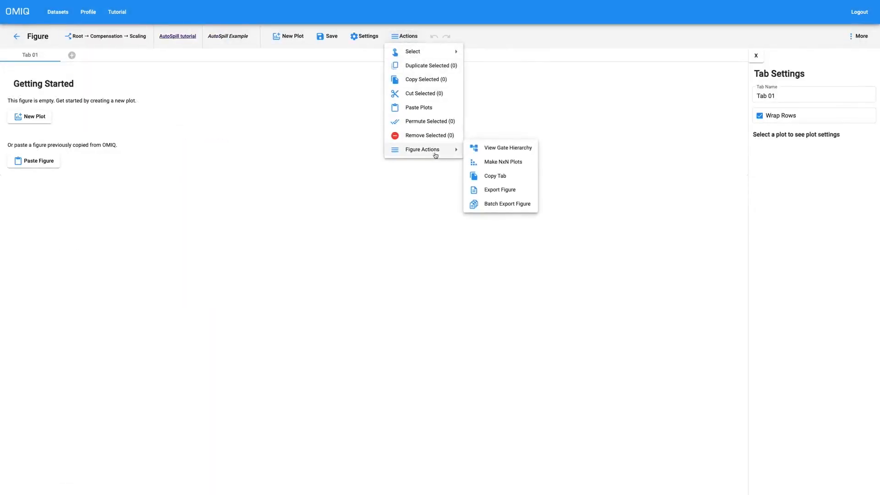
left_click(495, 161)
left_click(375, 232)
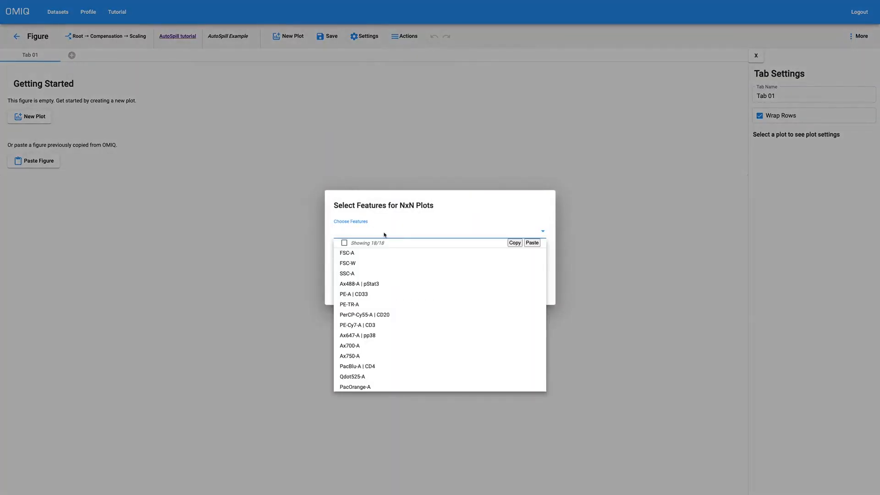
left_click(532, 244)
left_click(522, 215)
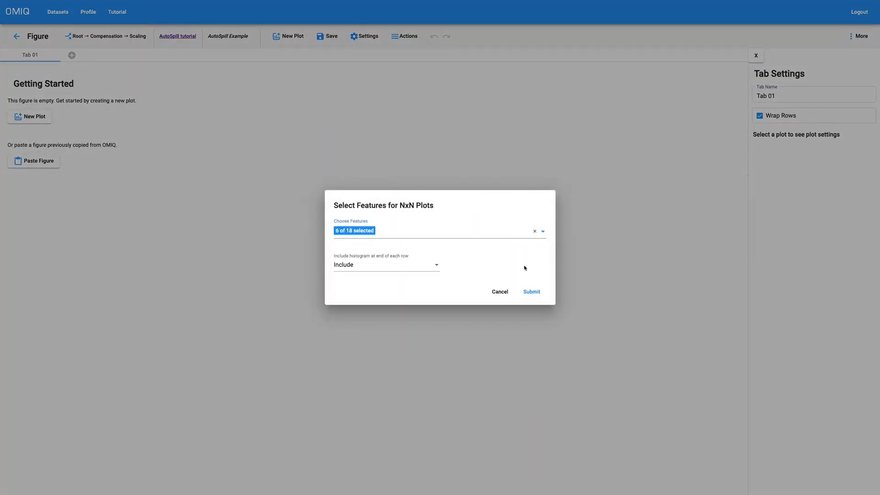
left_click(431, 272)
left_click(367, 271)
left_click(531, 291)
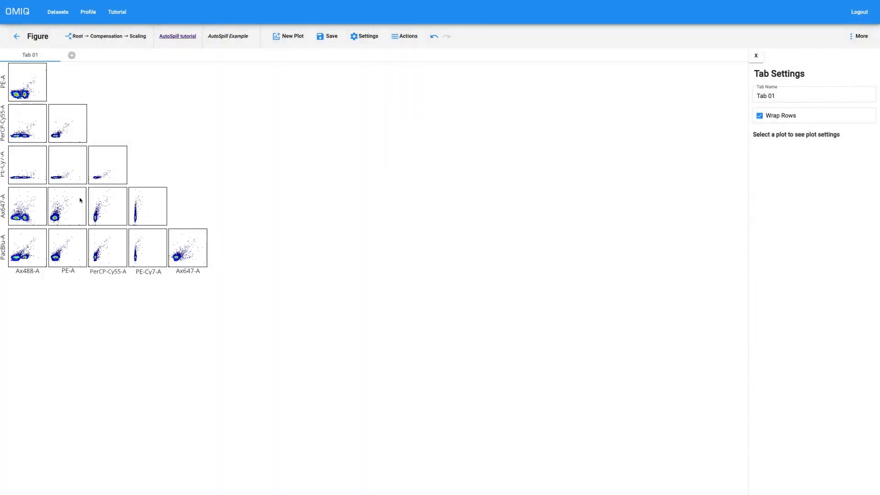
- Set the resolution of all NxN plots to 150 and their file to PBMC-sample.fcs
left_click(80, 200)
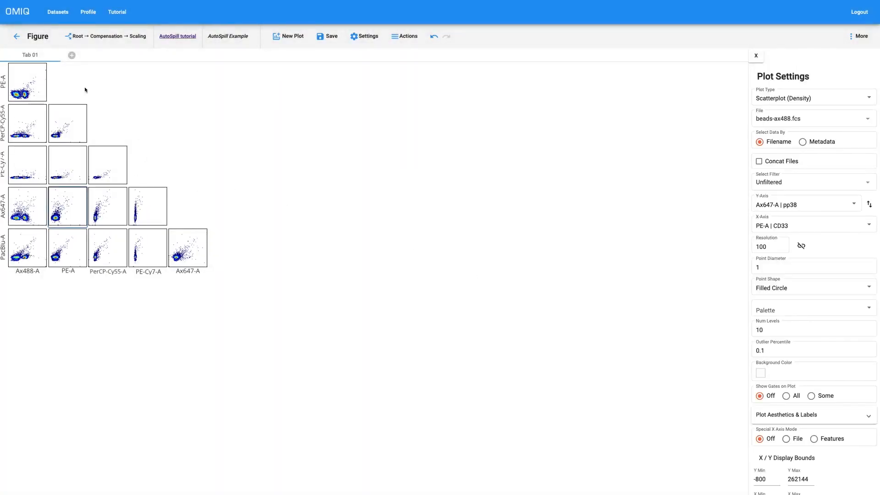
key("ctrl+a")
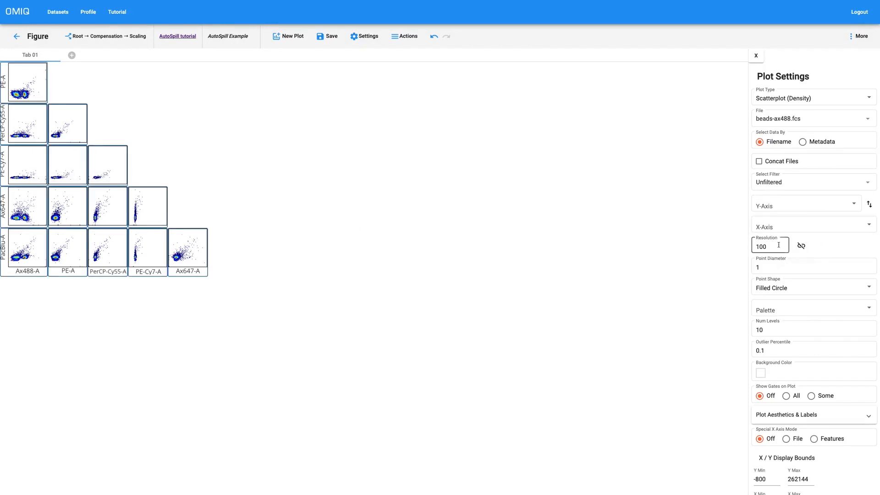
left_click_drag(778, 246, 748, 247)
type("150")
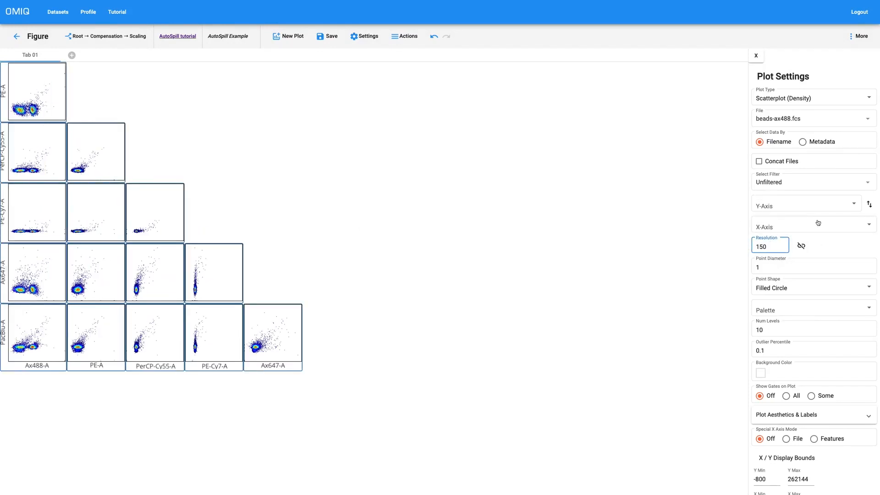
left_click(858, 118)
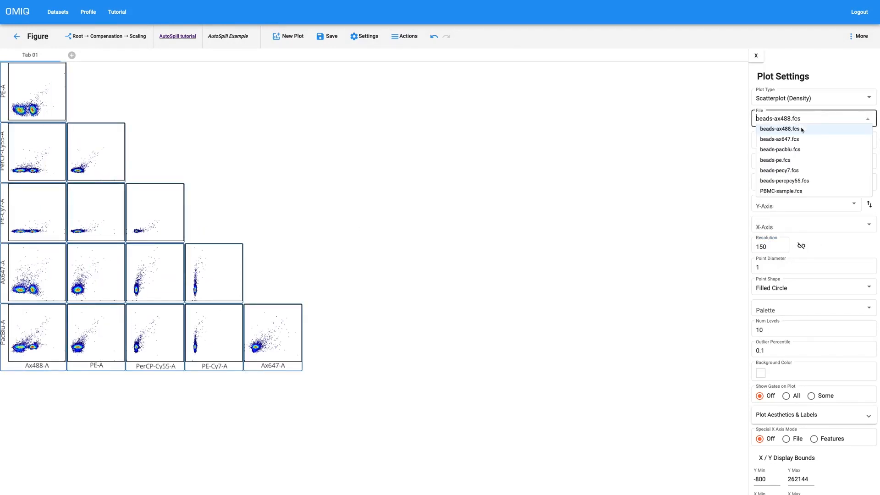
left_click(795, 192)
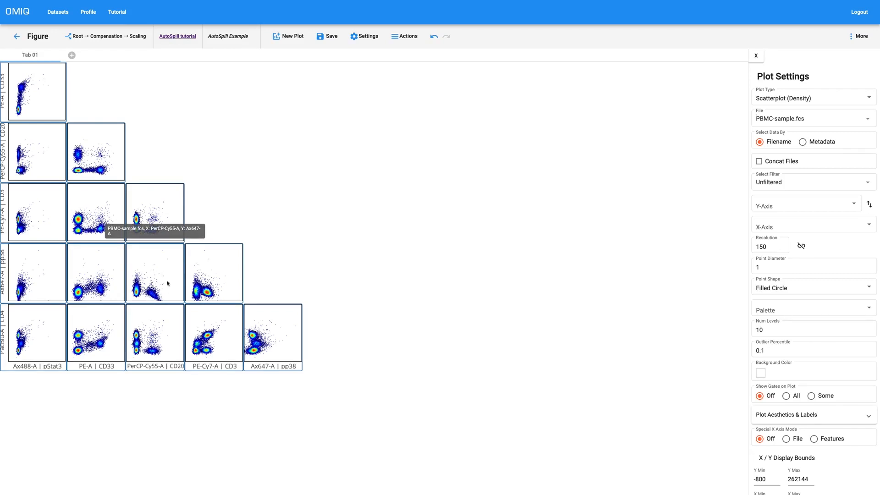
- Set the spillover of PerCP-Cy55-A into Ax647-A to 8.6 in the Comp Group 1 matrix, watching the CD20 versus pp38 plot
left_click(152, 278)
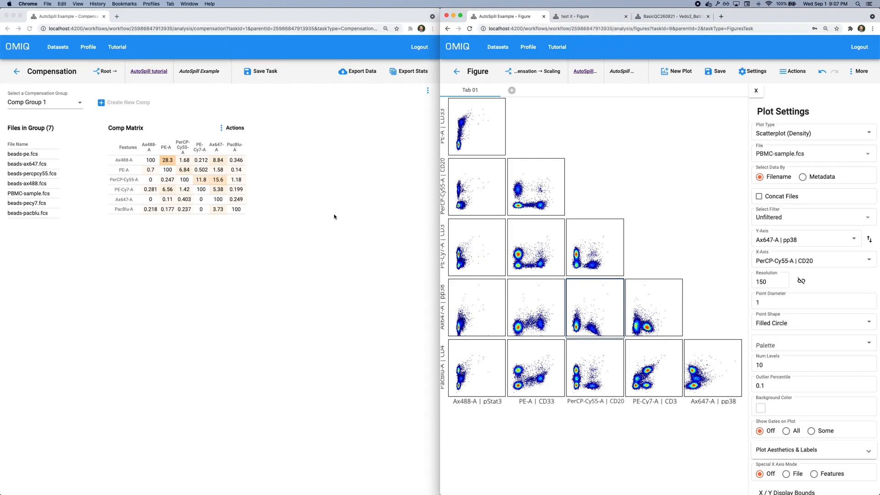
left_click(258, 221)
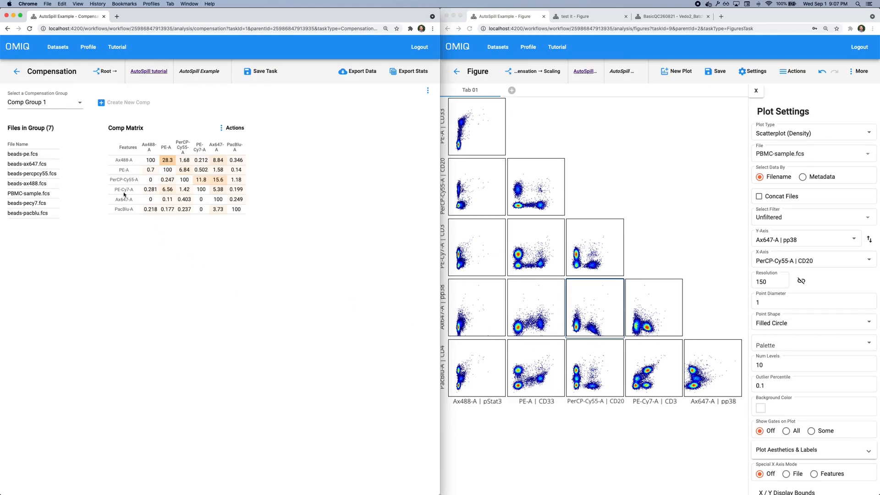
left_click_drag(117, 179, 127, 180)
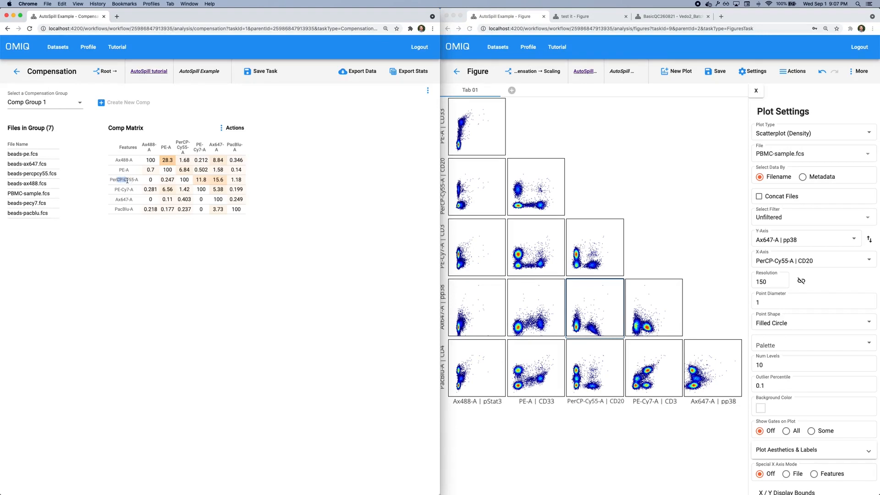
double_click(218, 179)
key("Up")
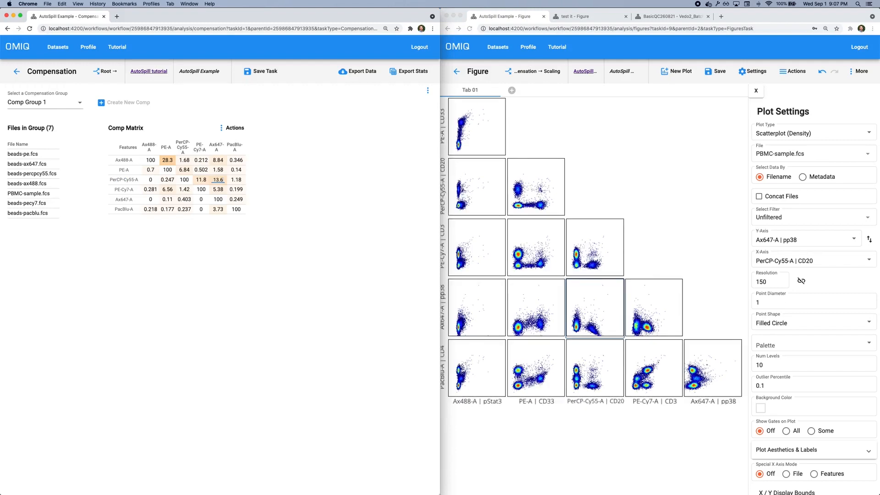
key("Down")
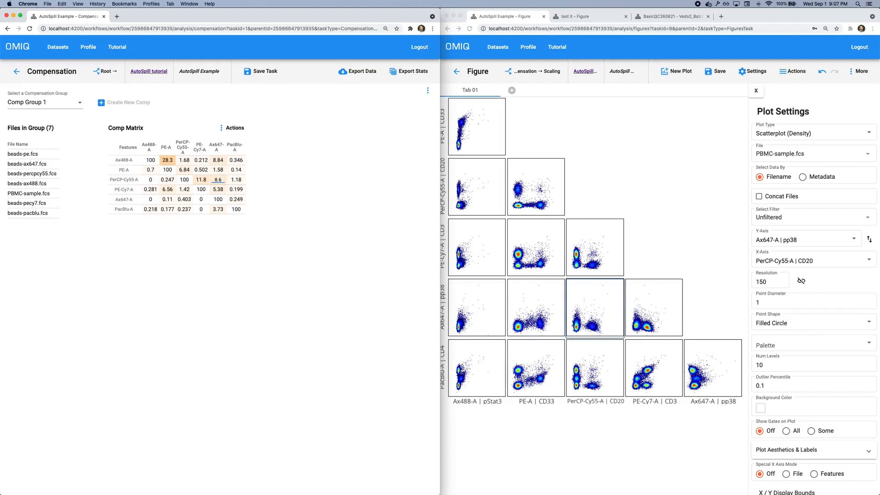
left_click(297, 268)
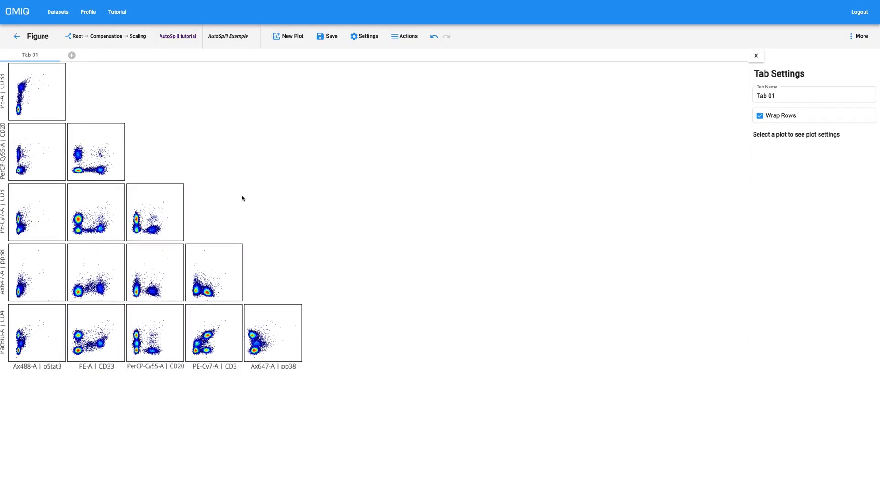
- Save the NxN figure and return to the workflow
left_click(16, 36)
left_click(505, 271)
left_click(326, 36)
left_click(17, 36)
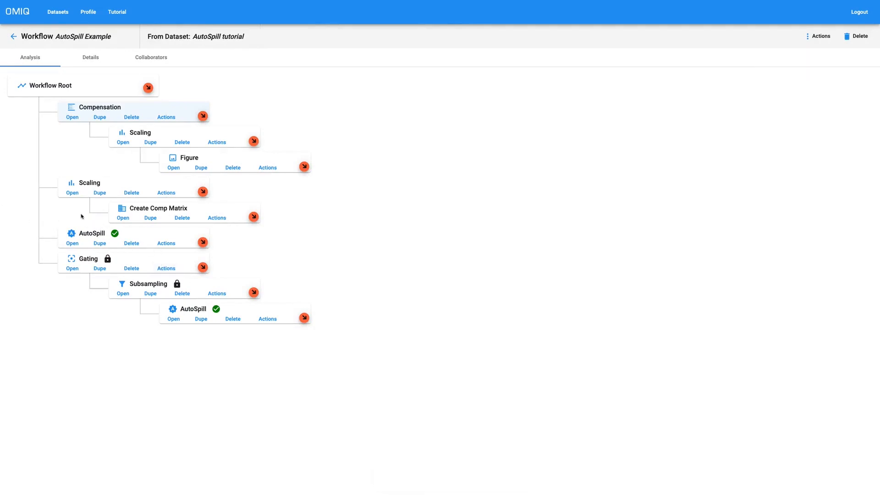
- View the results of the AutoSpill task directly under the workflow root and return to the workflow
left_click_drag(80, 232, 108, 235)
left_click(73, 243)
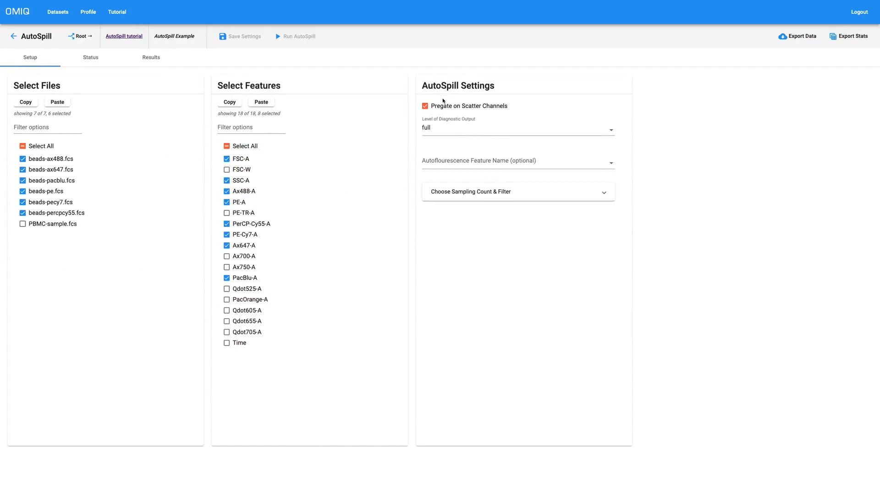
left_click(160, 61)
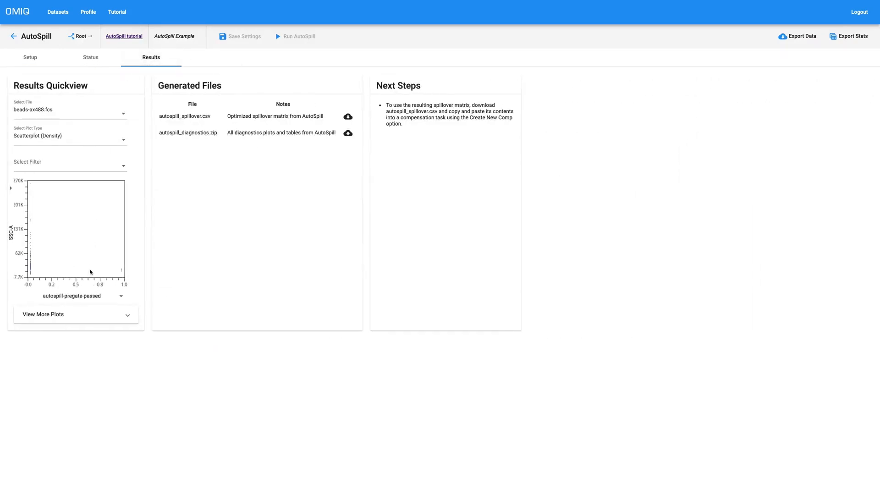
left_click(13, 35)
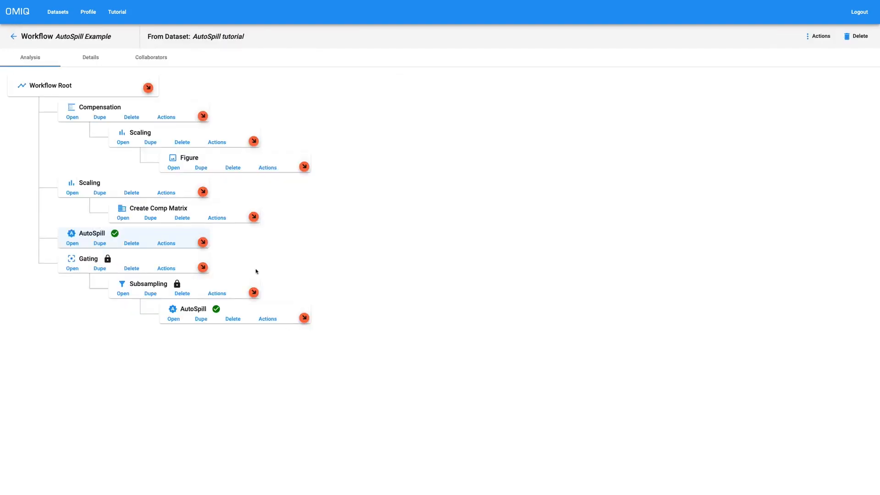
- Add a Gating task under the root AutoSpill task and create unique-value categorical filters on autospill-pregate-passed with the prefix "autospillgate-"
left_click(203, 242)
left_click(365, 163)
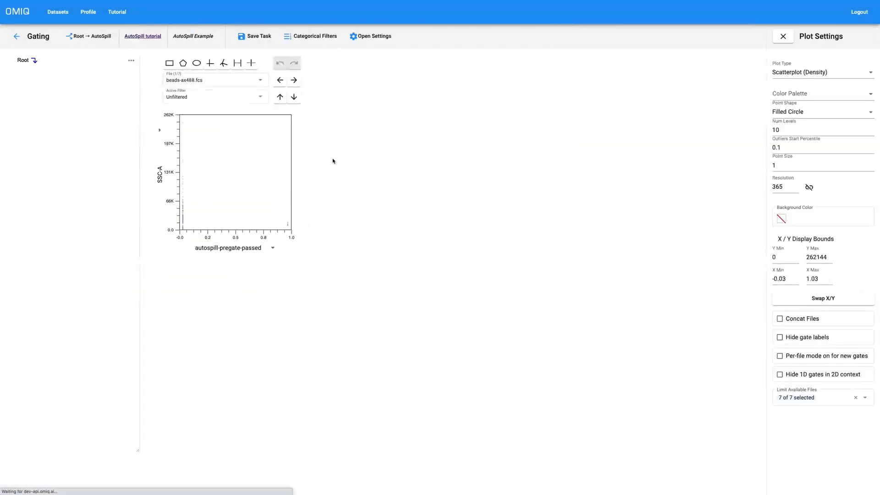
left_click(313, 37)
left_click(392, 243)
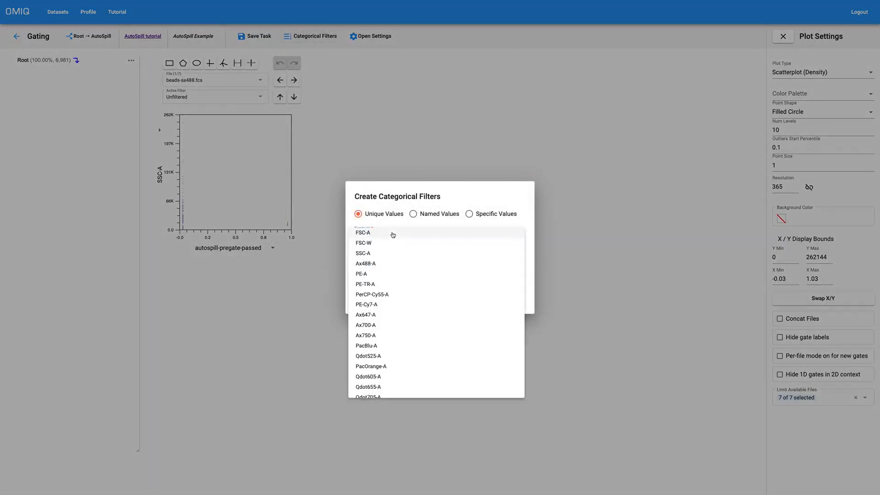
scroll(399, 356, "down", 5)
left_click(387, 392)
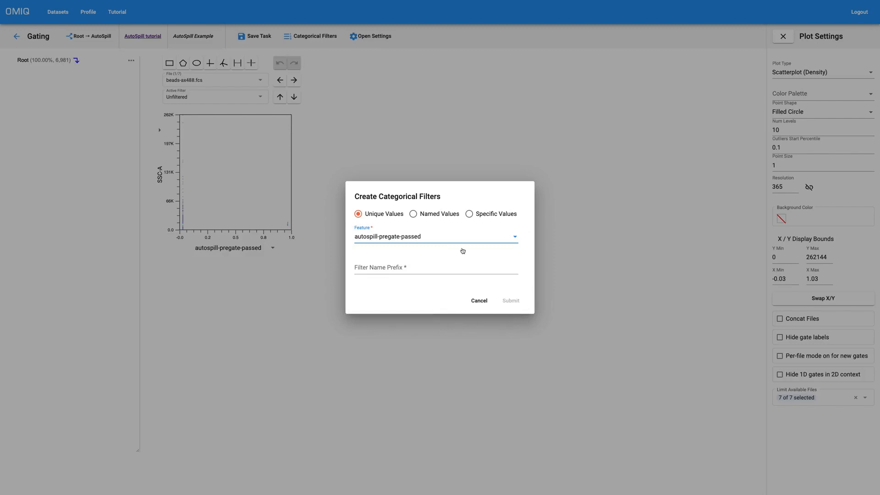
left_click(439, 268)
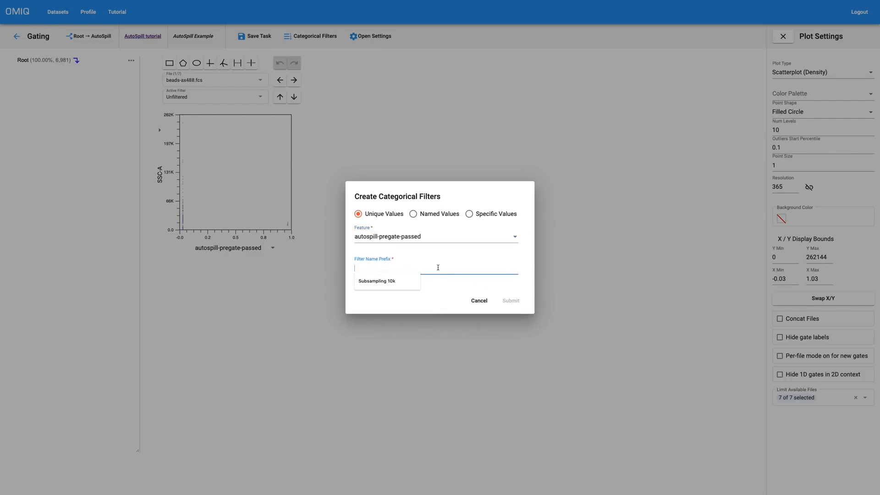
type("autospillgate-")
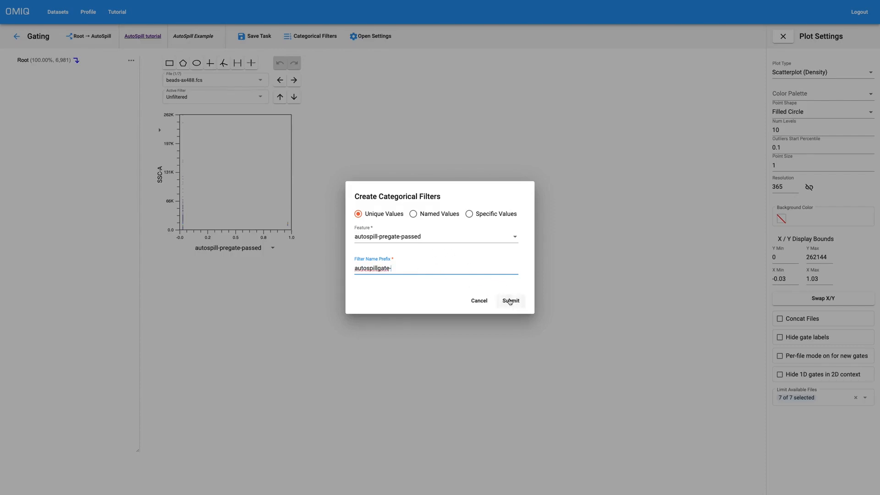
left_click(511, 302)
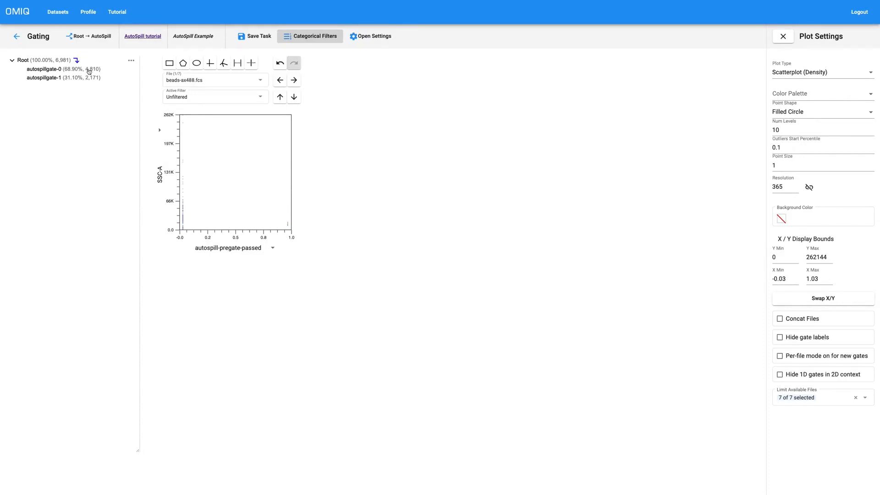
- Change the X axis of the gating plot to FSC-A
left_click(232, 247)
type("fsc")
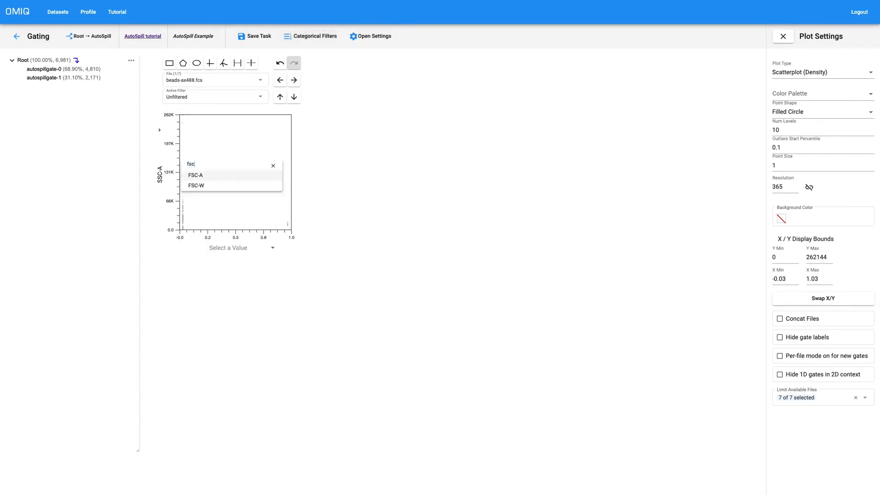
left_click(200, 176)
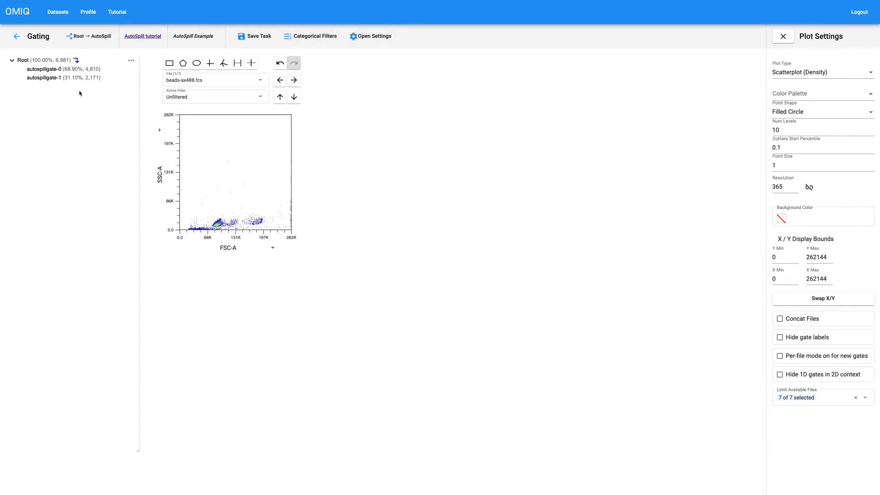
- Activate the autospillgate-0 filter followed by autospillgate-1 on the gating plot, and save the Gating task
right_click(62, 73)
left_click(74, 73)
right_click(84, 81)
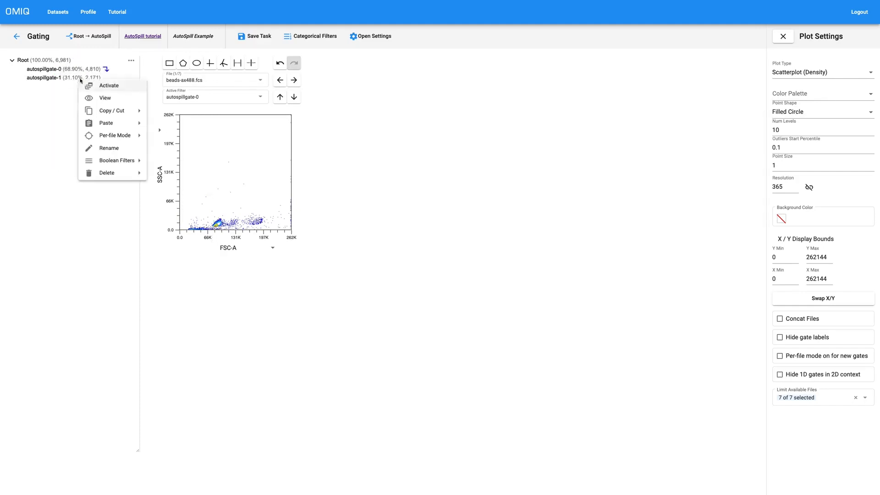
left_click(90, 83)
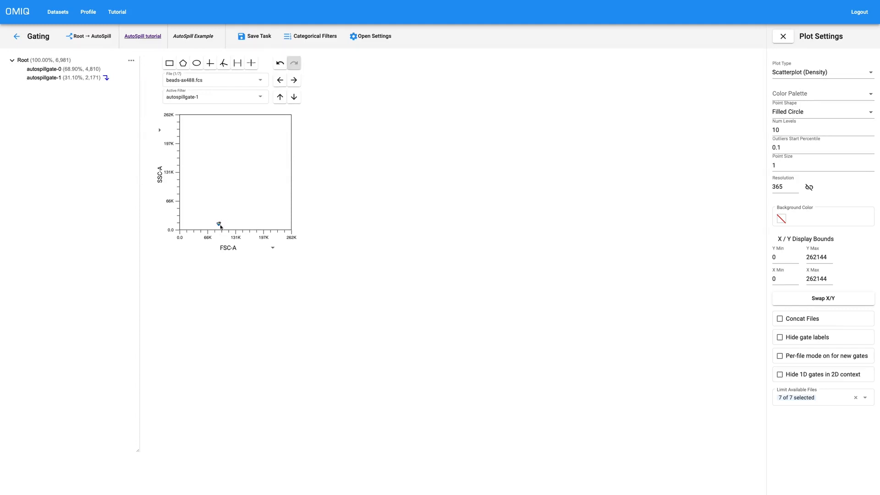
left_click(252, 38)
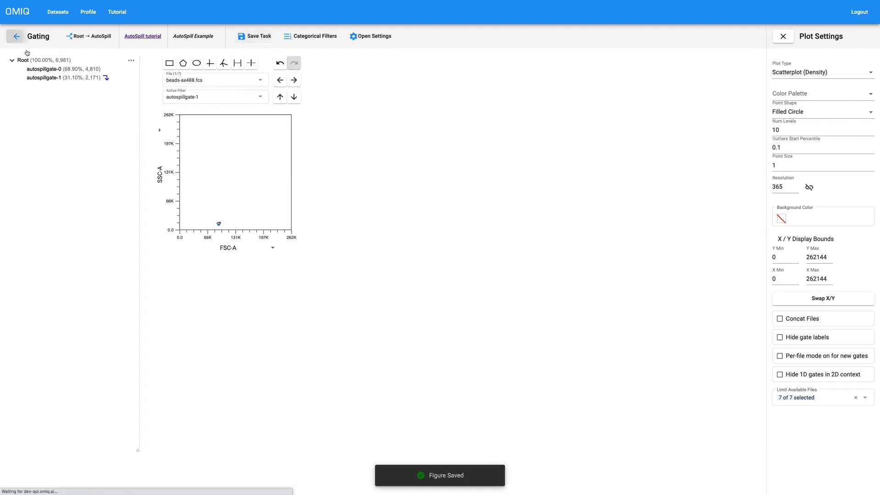
- Add a Figure task under the new Gating task and create a Scatterplot (Overlay) plot in it
left_click_drag(131, 260, 145, 260)
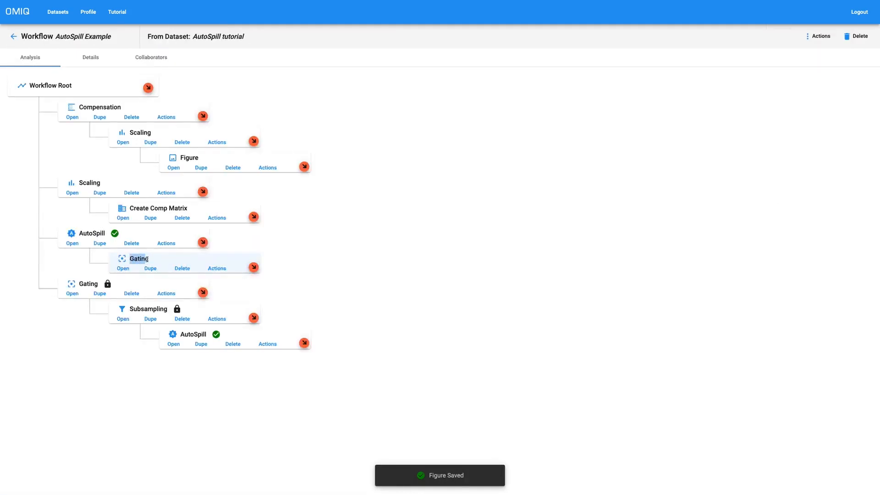
left_click(255, 269)
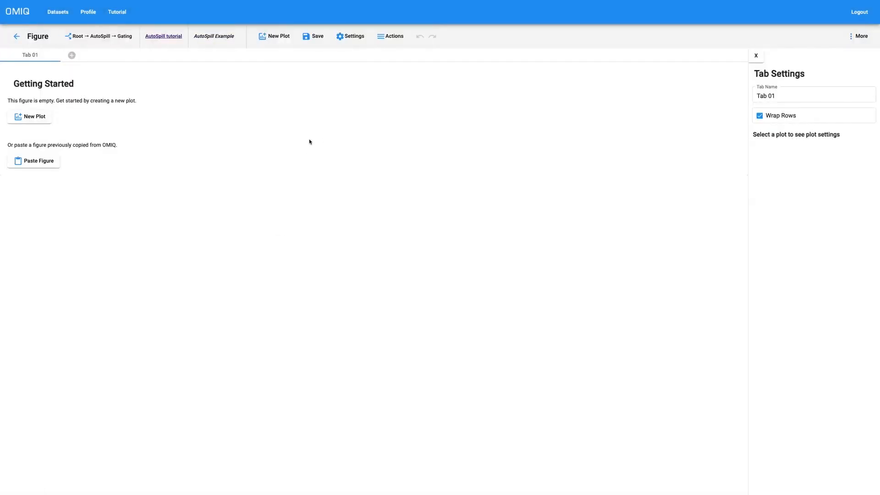
left_click(275, 36)
left_click(293, 150)
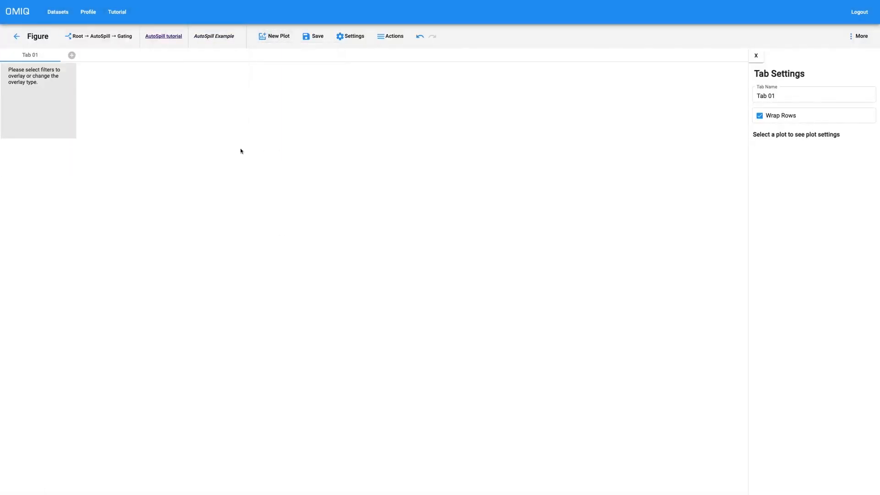
- Overlay the Unfiltered and autospillgate-1 filters on the new plot
left_click(33, 119)
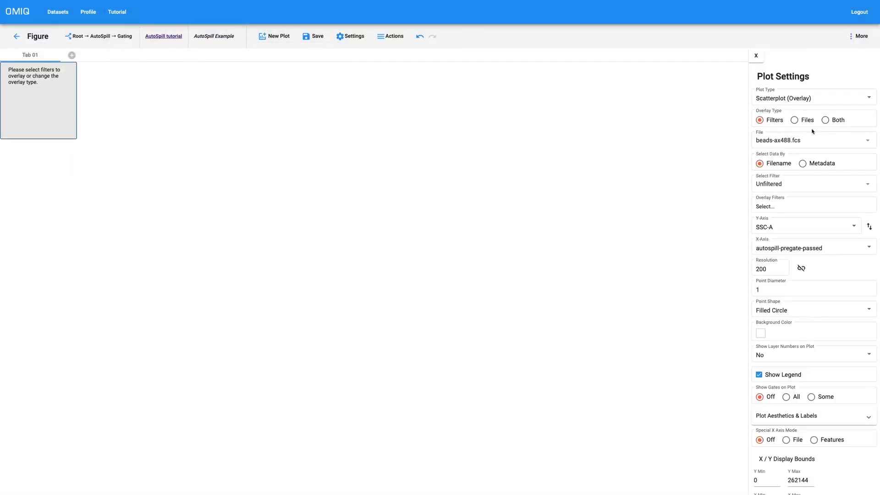
left_click(777, 206)
left_click(762, 230)
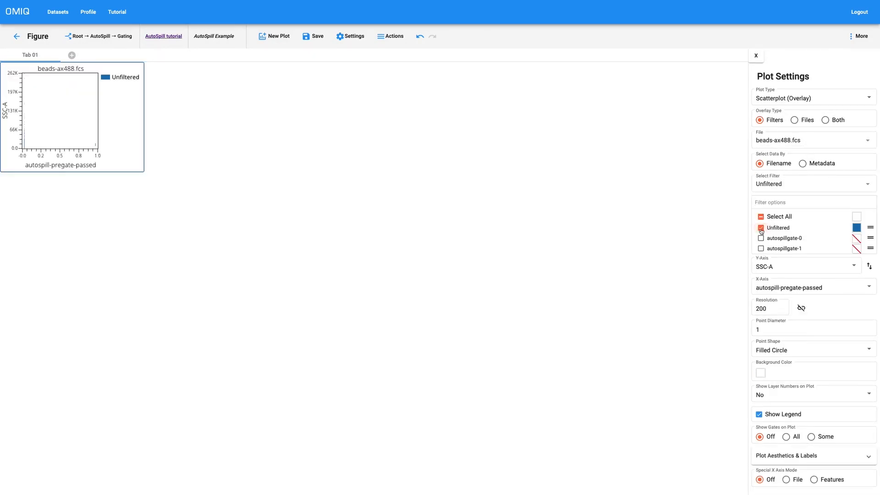
left_click(761, 249)
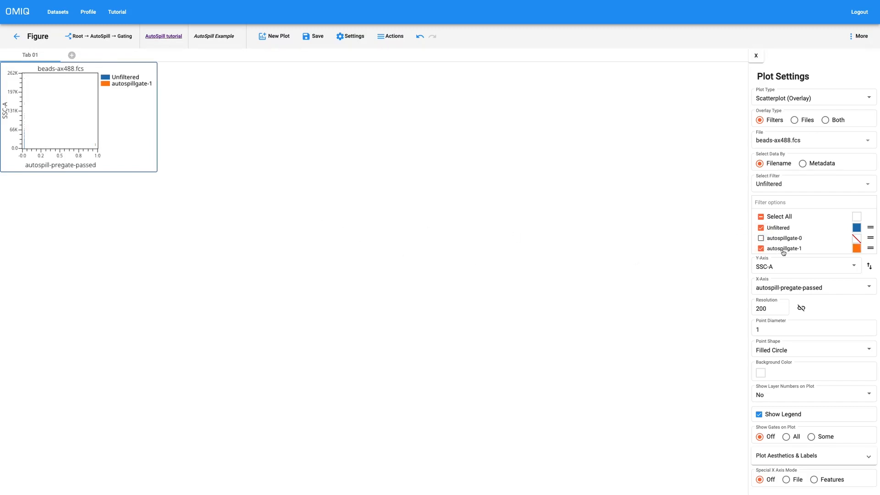
left_click(790, 195)
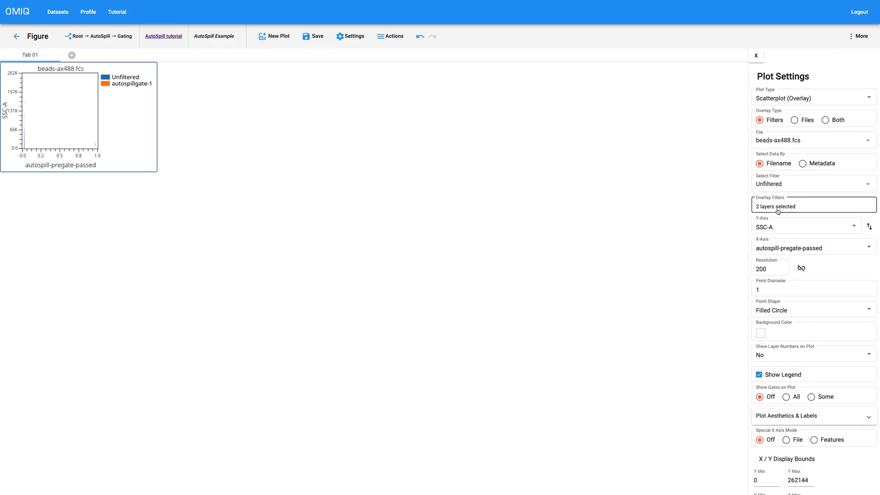
- Set the overlay plot's X axis to FSC-A and its resolution to 400
left_click(789, 248)
scroll(789, 276, "up", 1)
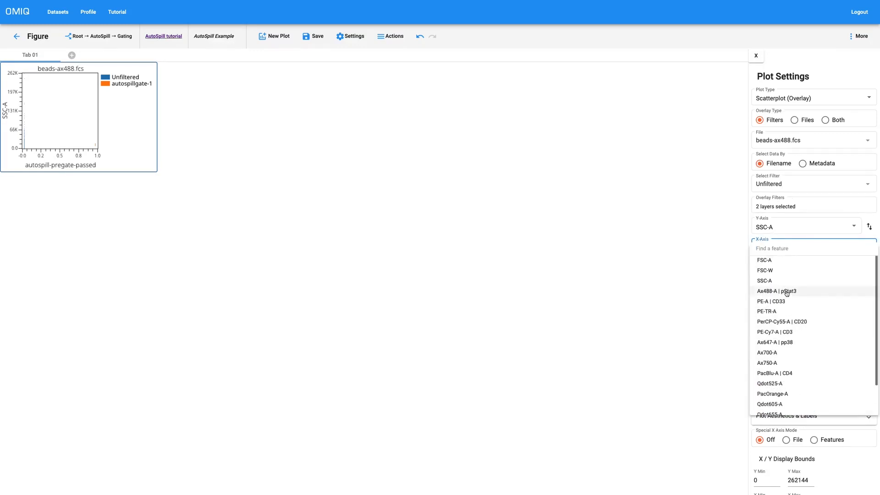
left_click(773, 261)
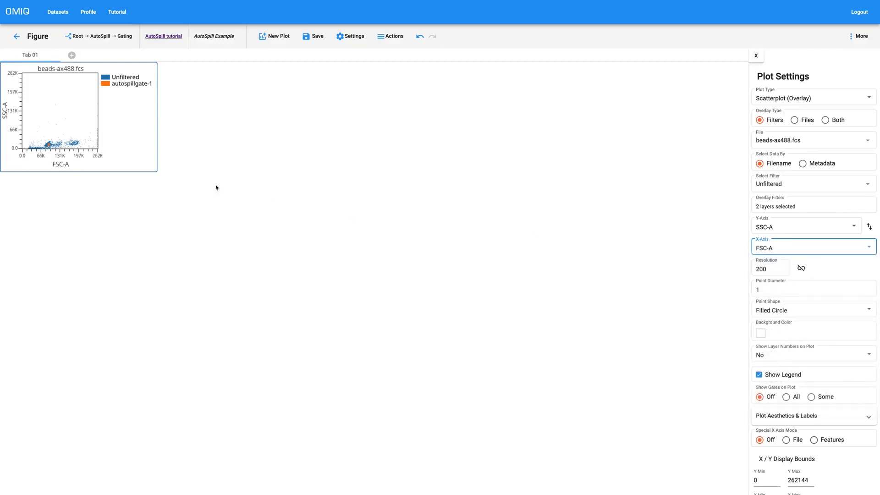
double_click(765, 269)
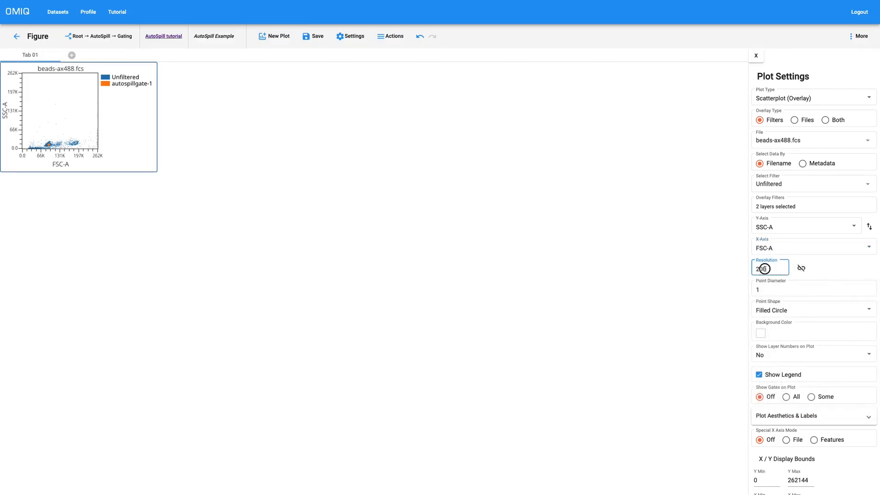
type("400")
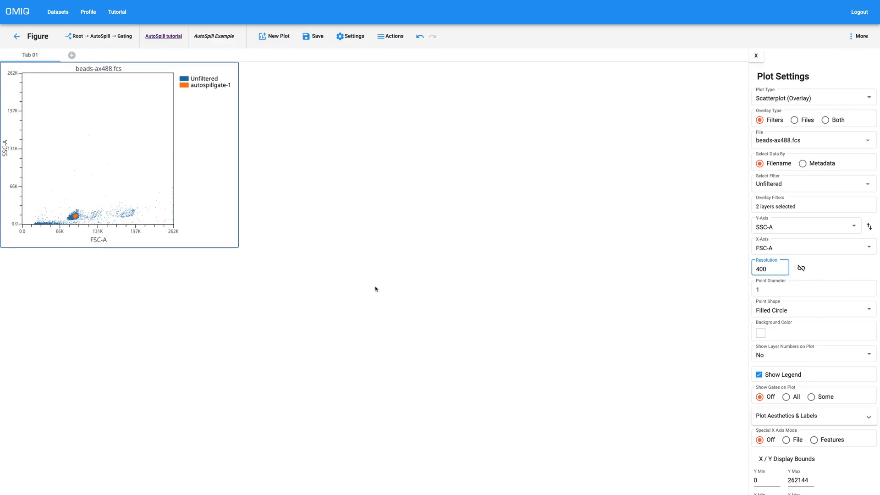
- Permute the overlay plot across all remaining bead files, excluding PBMC-sample.fcs, then save the figure and return to the workflow
right_click(128, 194)
mouse_move(149, 203)
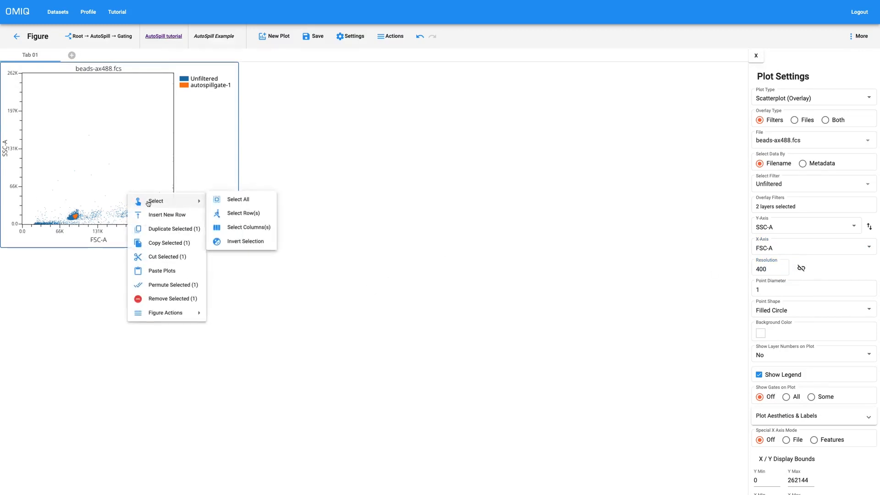
left_click(165, 286)
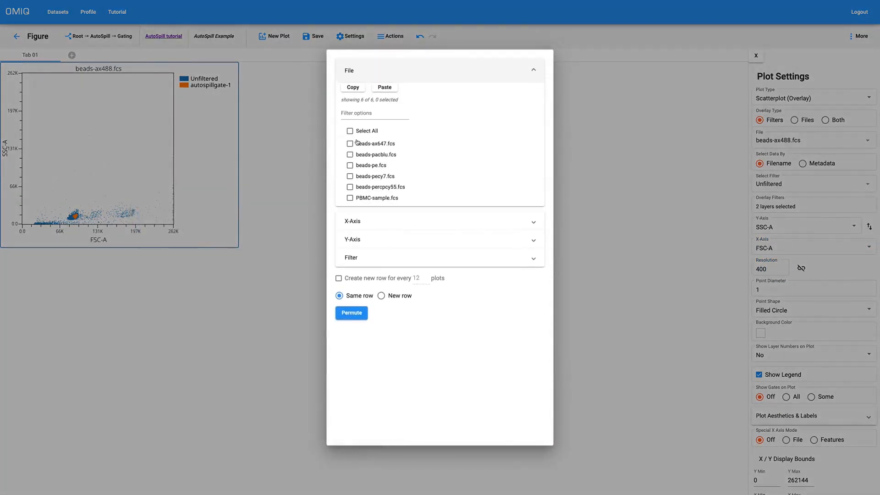
left_click(350, 131)
left_click(367, 70)
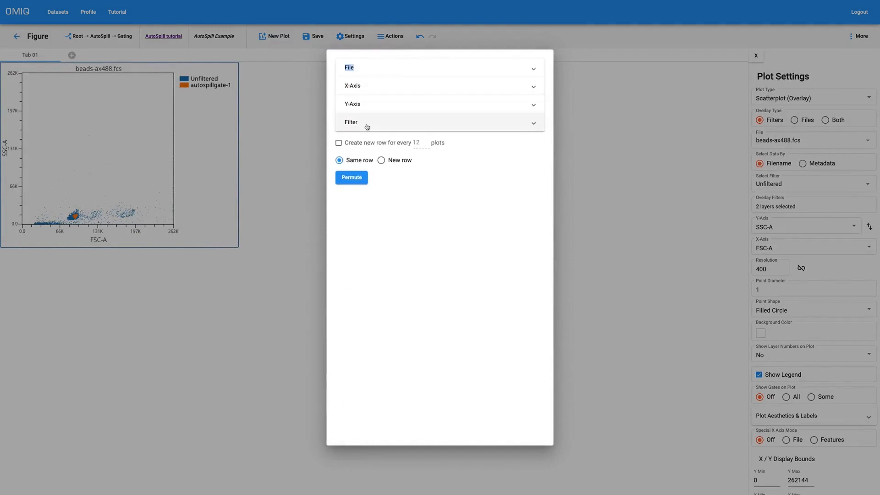
left_click(355, 69)
left_click(350, 198)
left_click(357, 313)
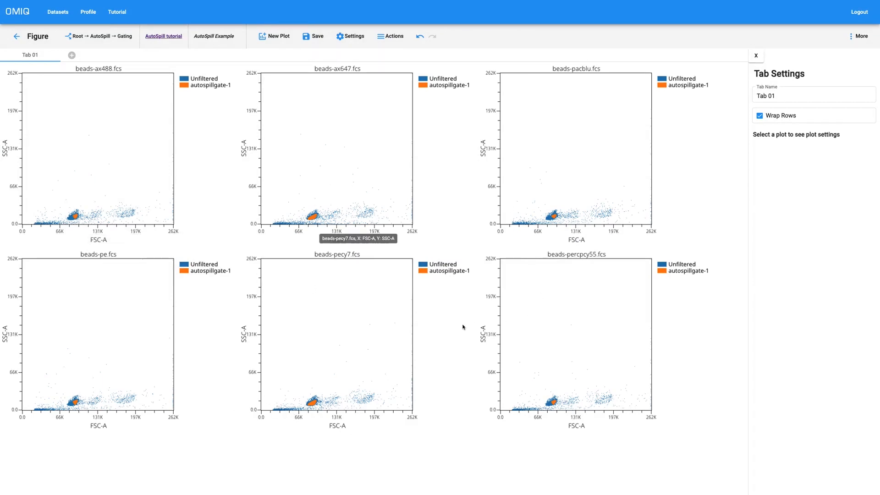
left_click(317, 36)
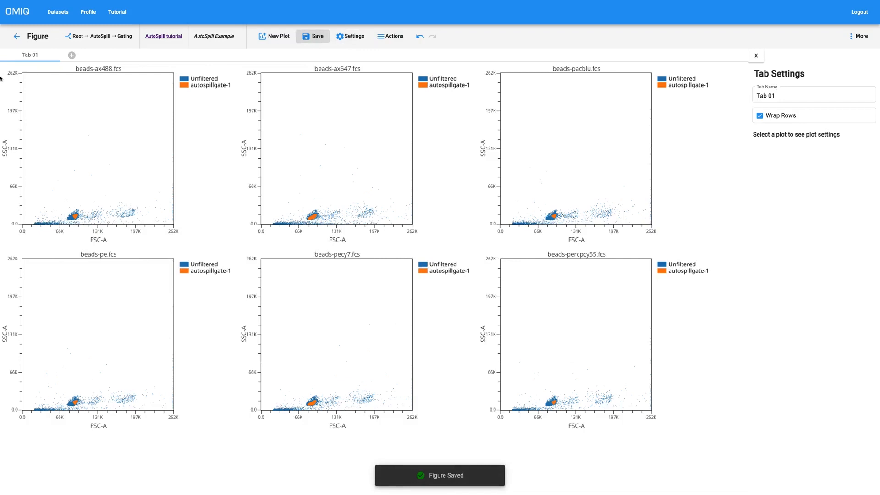
left_click(15, 37)
- Open the results of the AutoSpill task under the workflow root and locate autospill_diagnostics.zip among the generated files
left_click(72, 243)
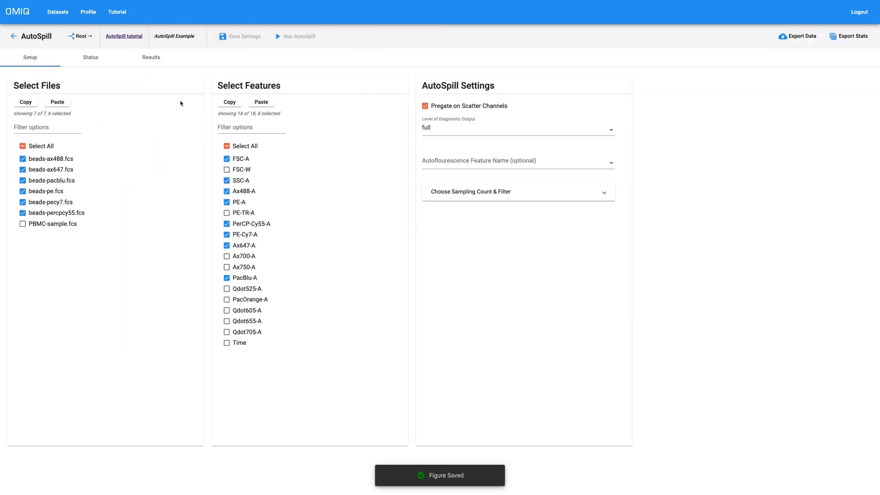
left_click(155, 62)
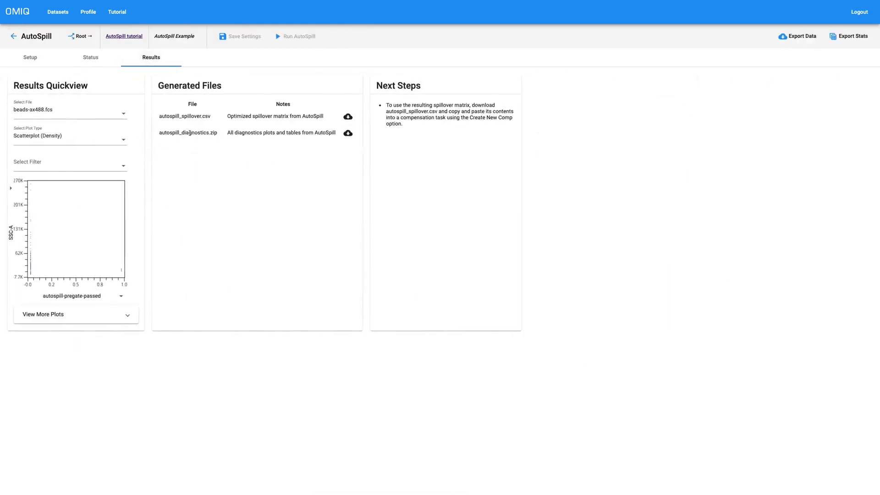
left_click_drag(161, 132, 335, 132)
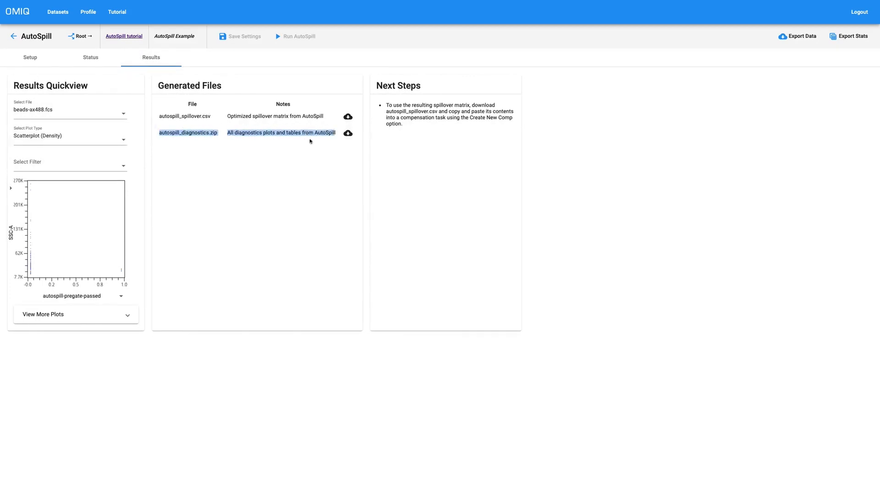